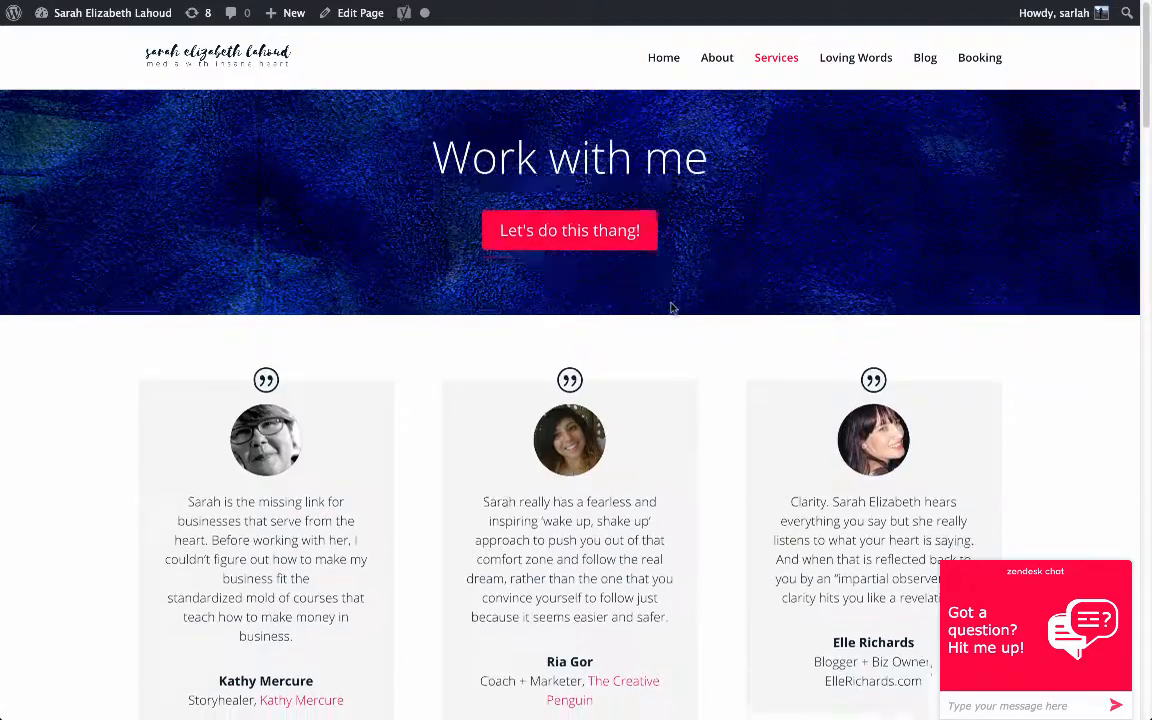
# - Review the service offers, then open the three-month Creative Business program's sales page and read through its content
pyautogui.scroll(-15, 671, 309)
pyautogui.scroll(5, 663, 301)
pyautogui.scroll(-4, 667, 307)
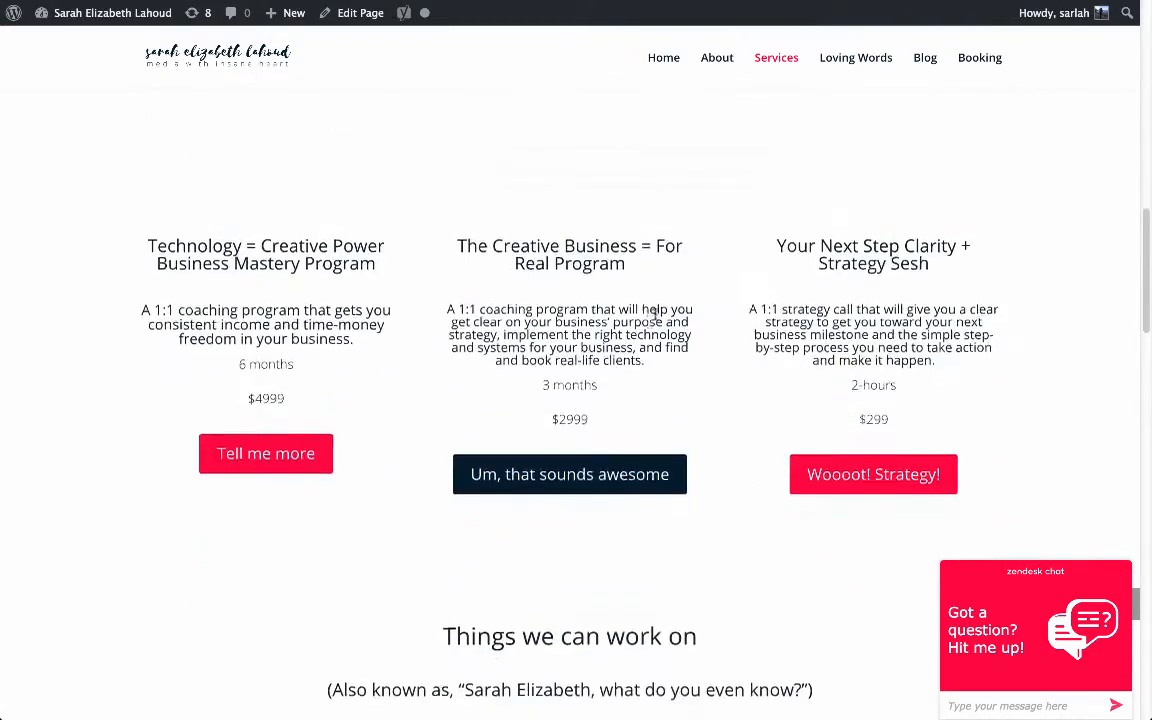
pyautogui.click(590, 470)
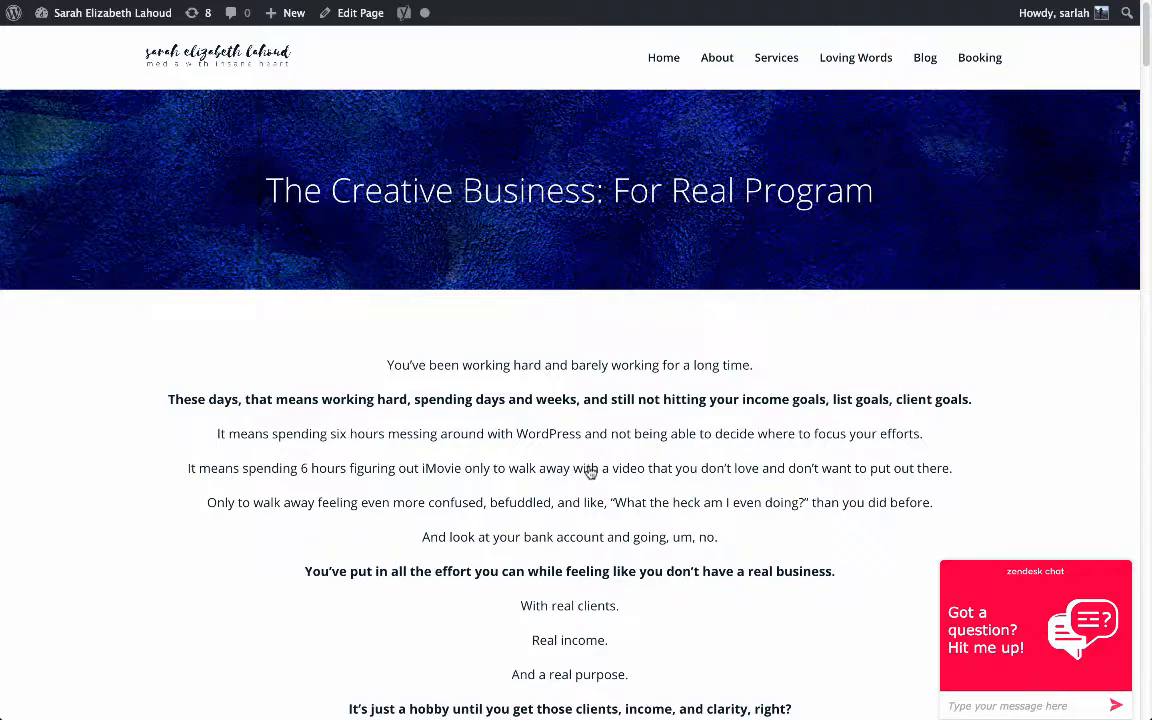
pyautogui.scroll(-20, 550, 422)
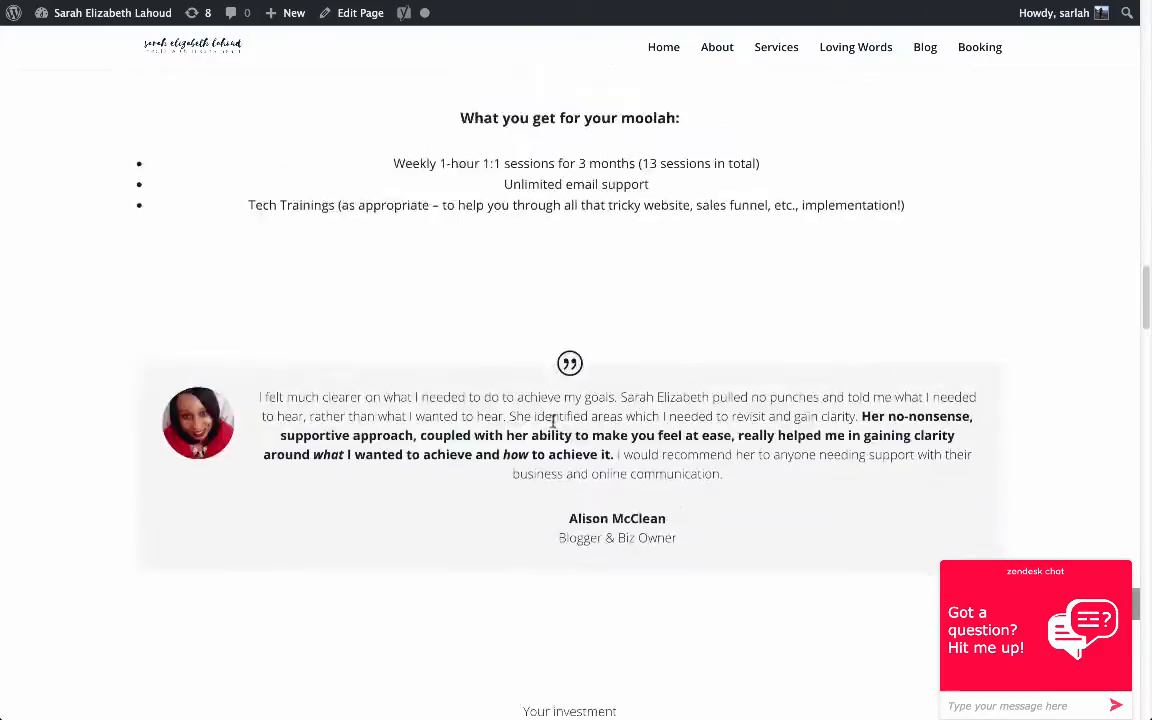
pyautogui.scroll(-10, 553, 422)
pyautogui.scroll(20, 553, 422)
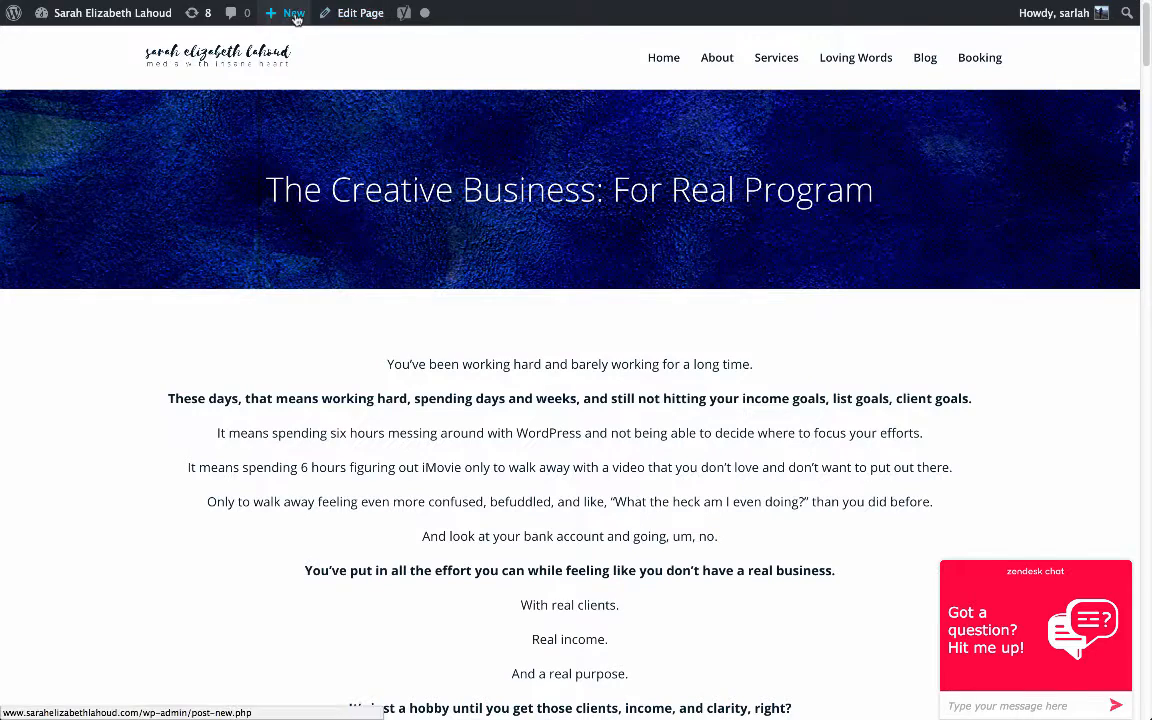
# - Create a new page titled "Test Sales Page"
pyautogui.moveTo(293, 12)
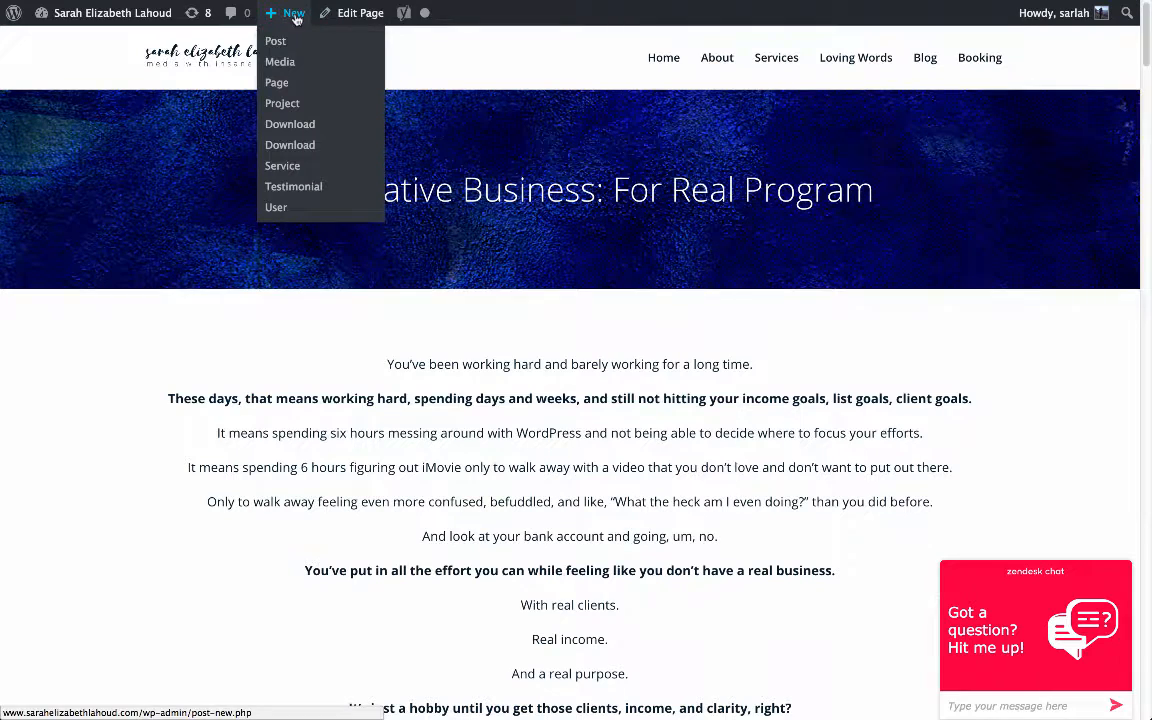
pyautogui.click(295, 89)
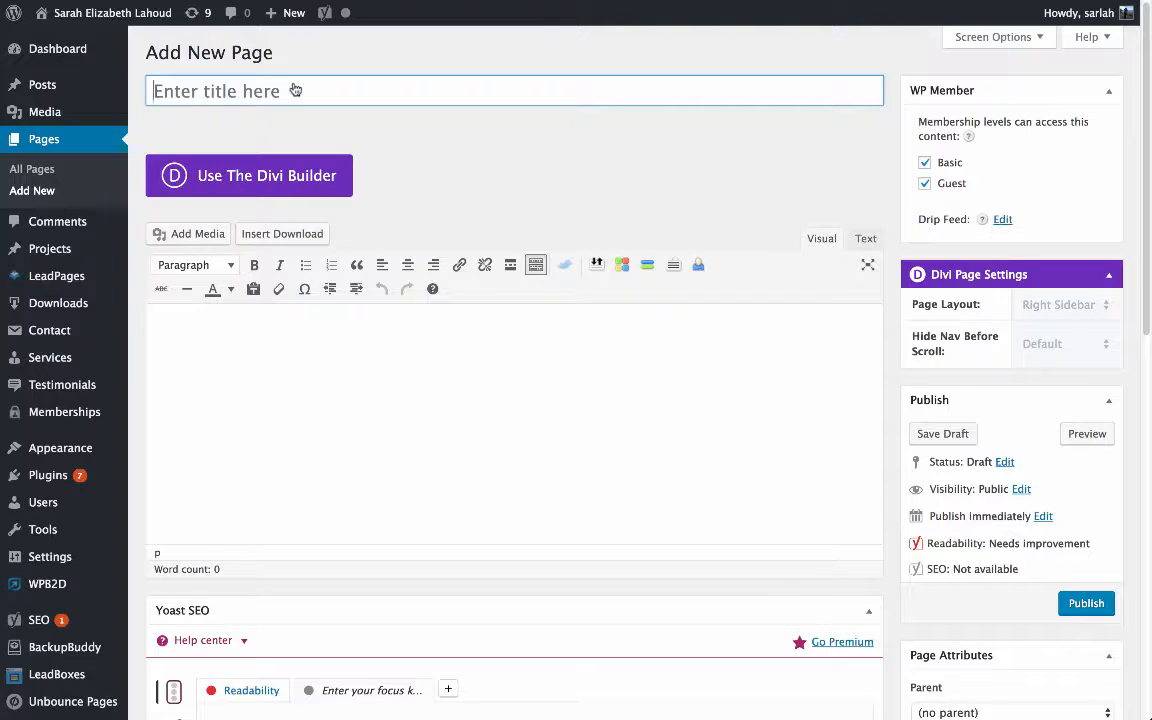
pyautogui.write('T')
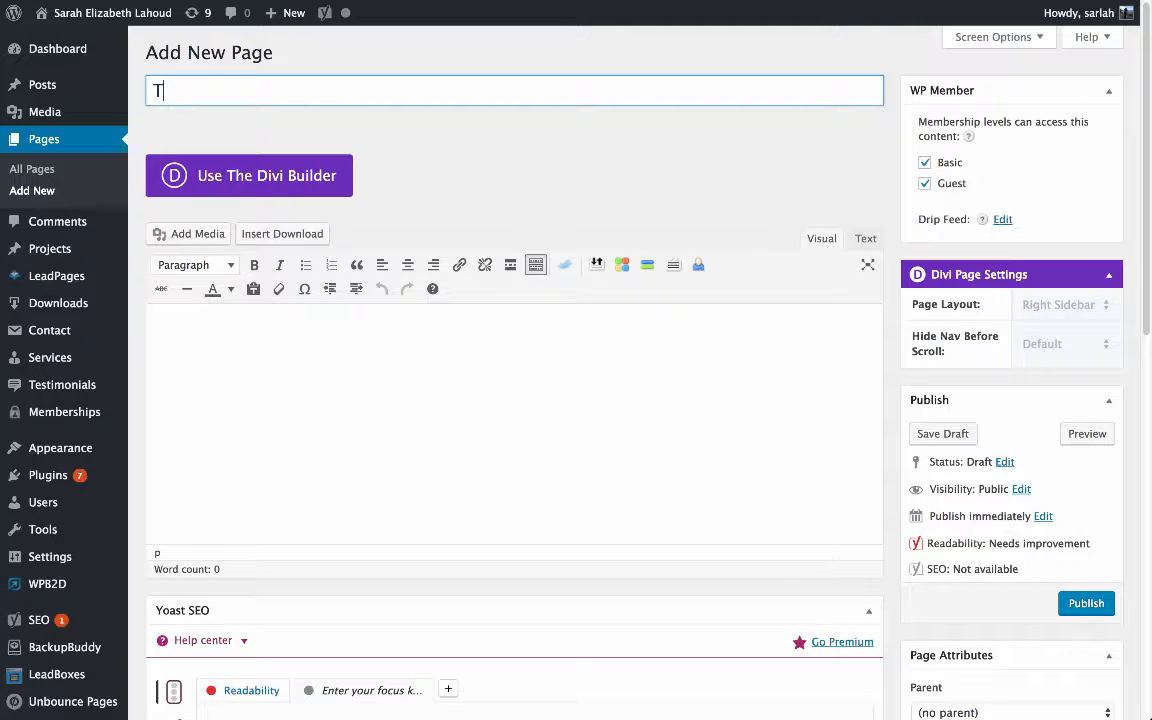
pyautogui.write('est Sales Page')
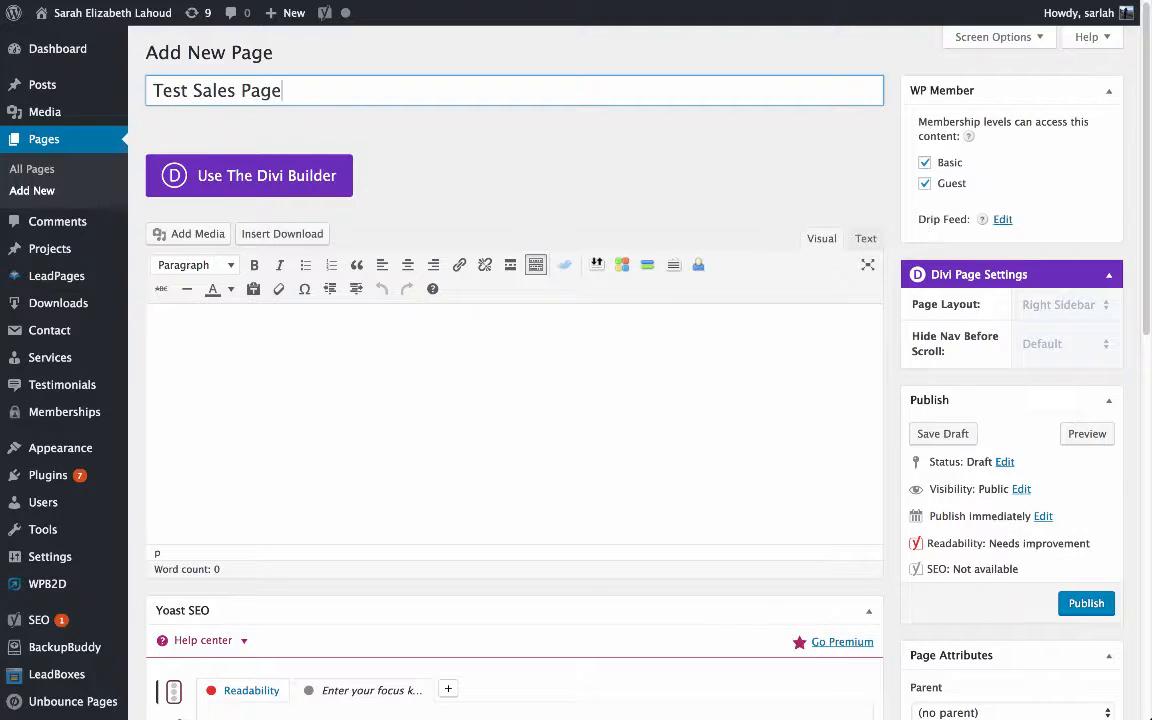
pyautogui.click(527, 134)
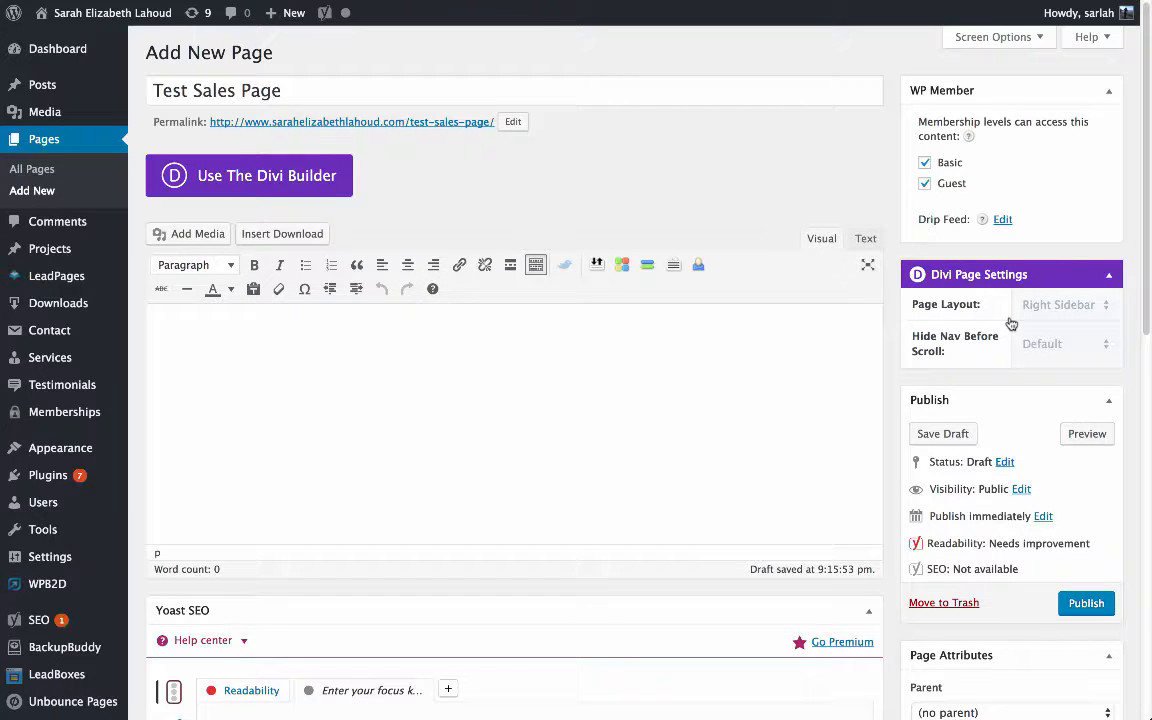
# - Set the new page's Divi page layout to Full Width
pyautogui.scroll(-2, 1000, 320)
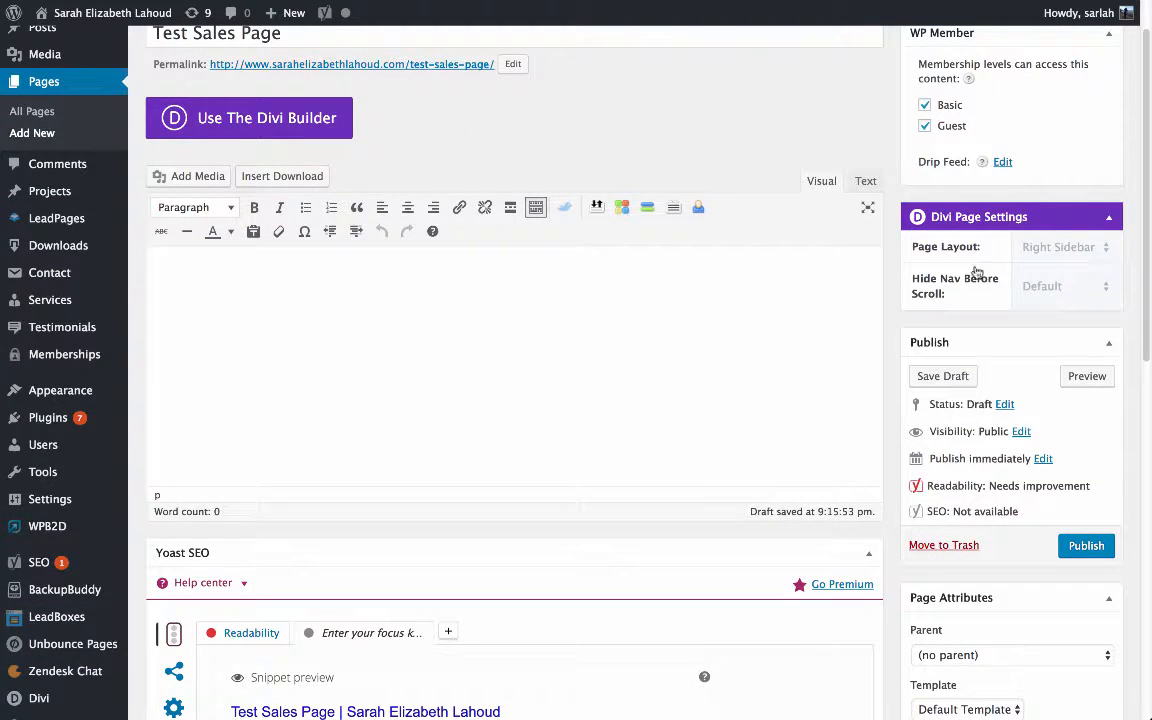
pyautogui.scroll(-1, 900, 310)
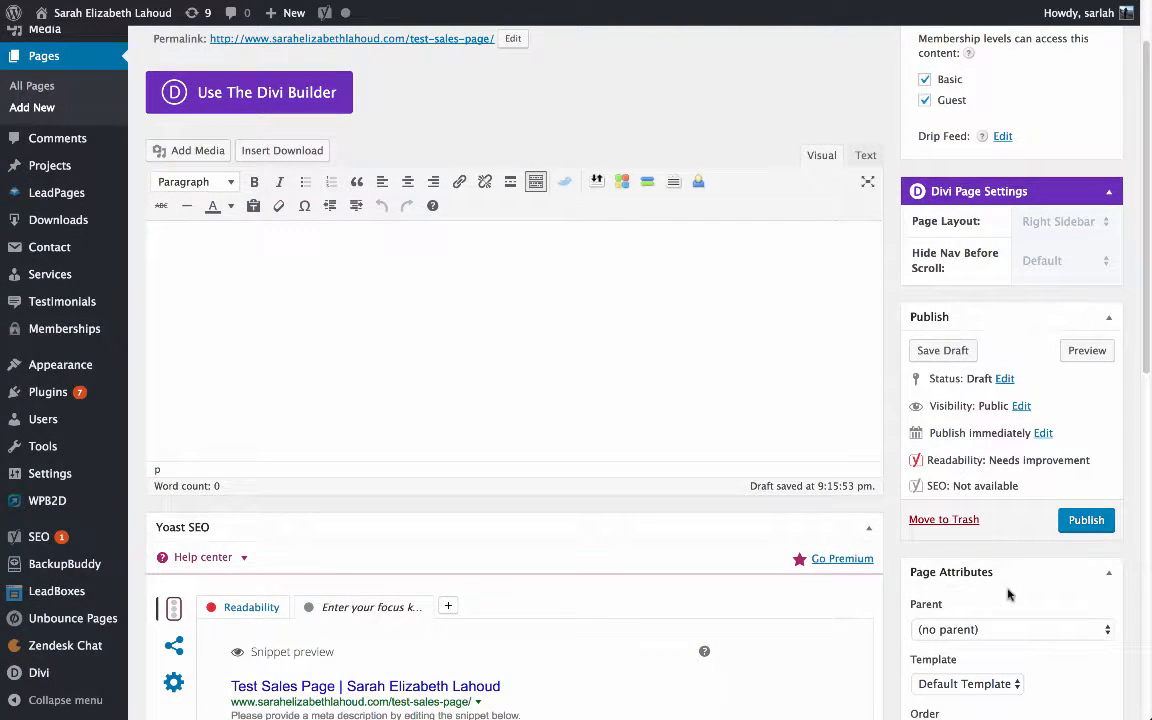
pyautogui.click(1060, 227)
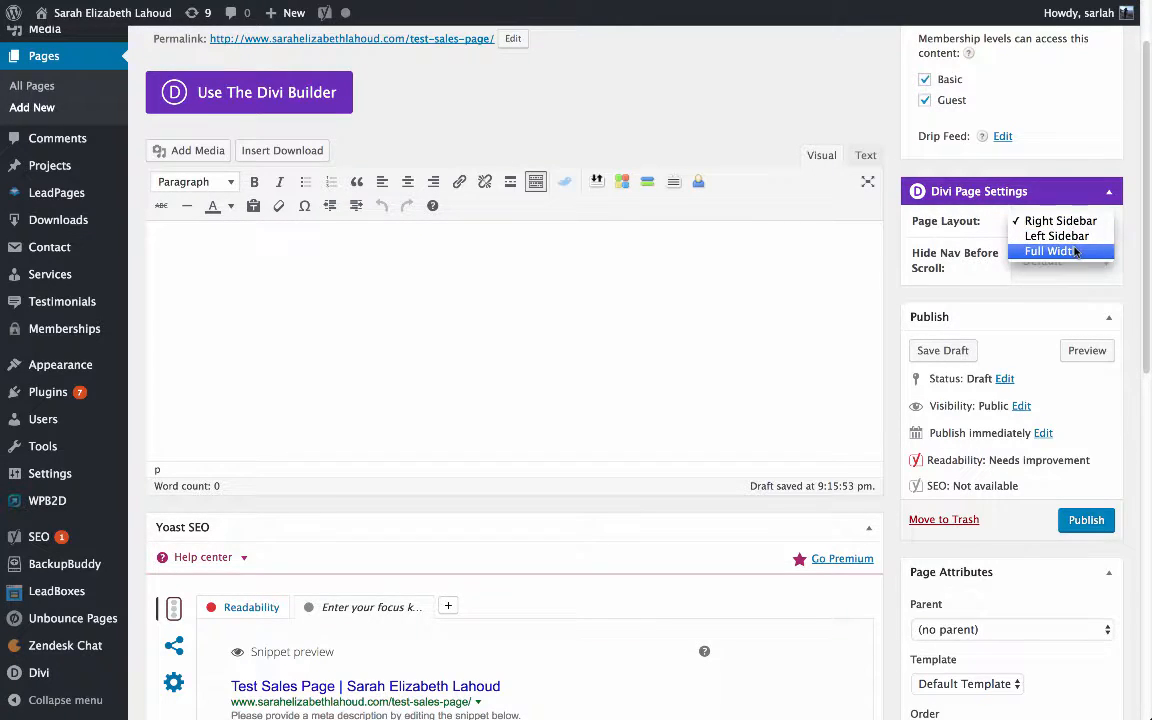
pyautogui.click(1076, 252)
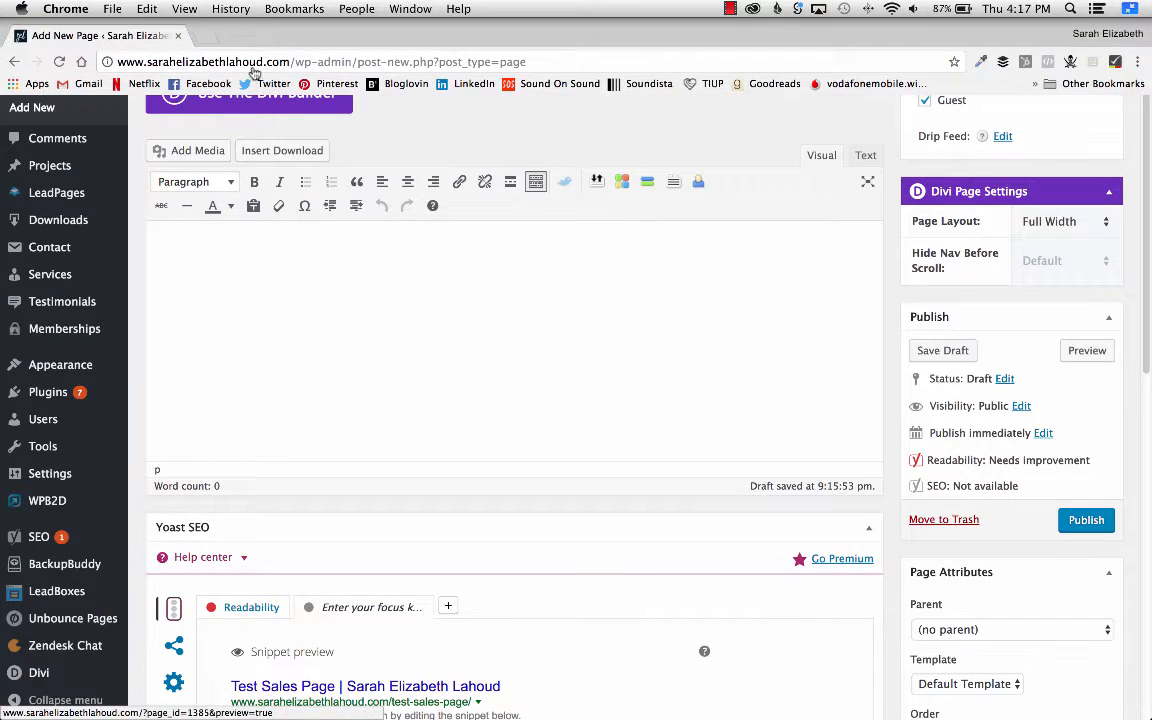
# - Open the live site in a separate tab, examine the blog page's sidebar layout, and return to the page editor
pyautogui.rightClick(101, 33)
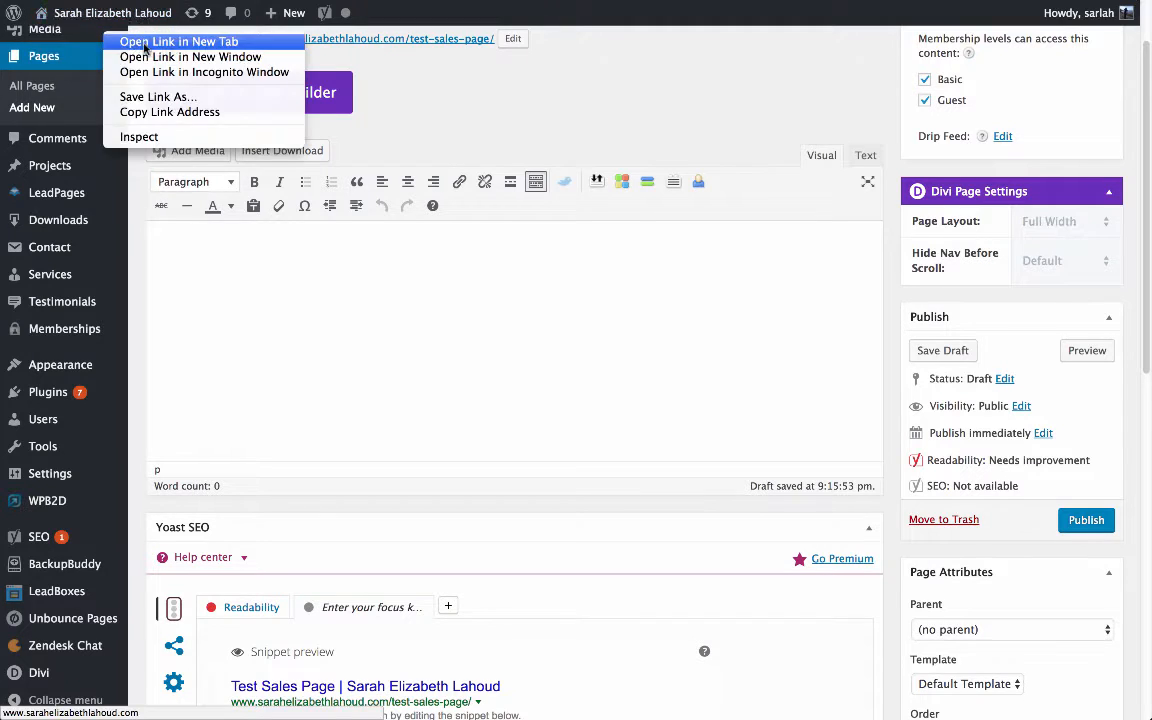
pyautogui.click(147, 43)
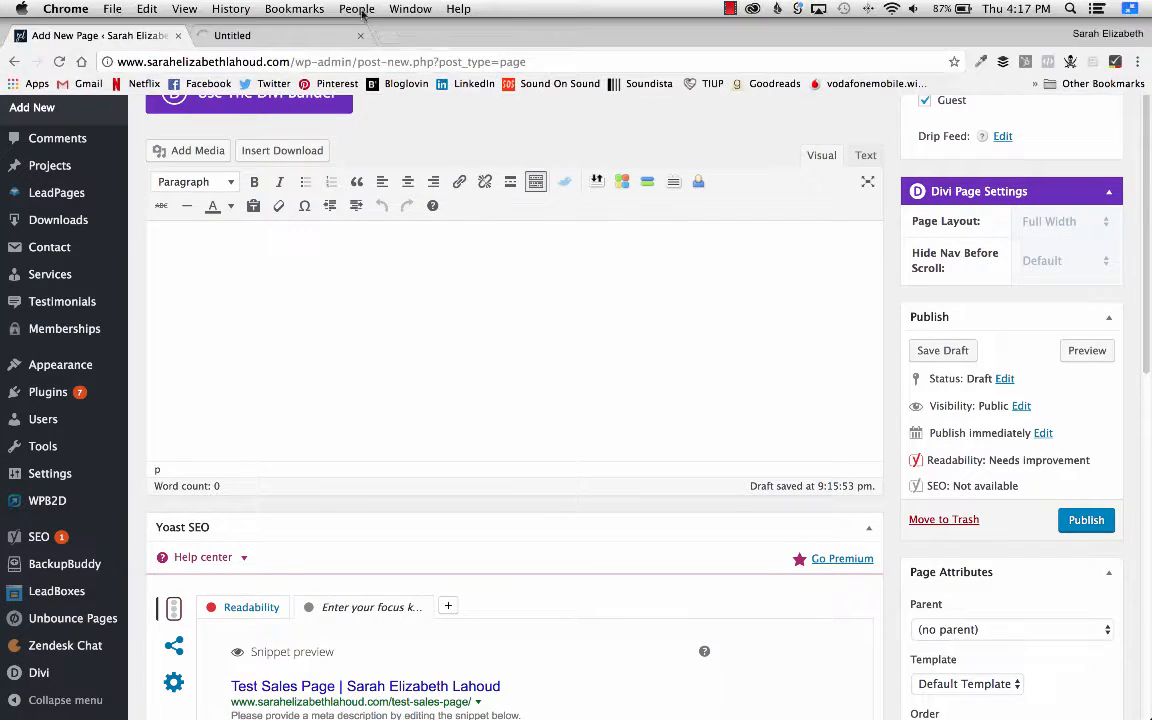
pyautogui.click(291, 37)
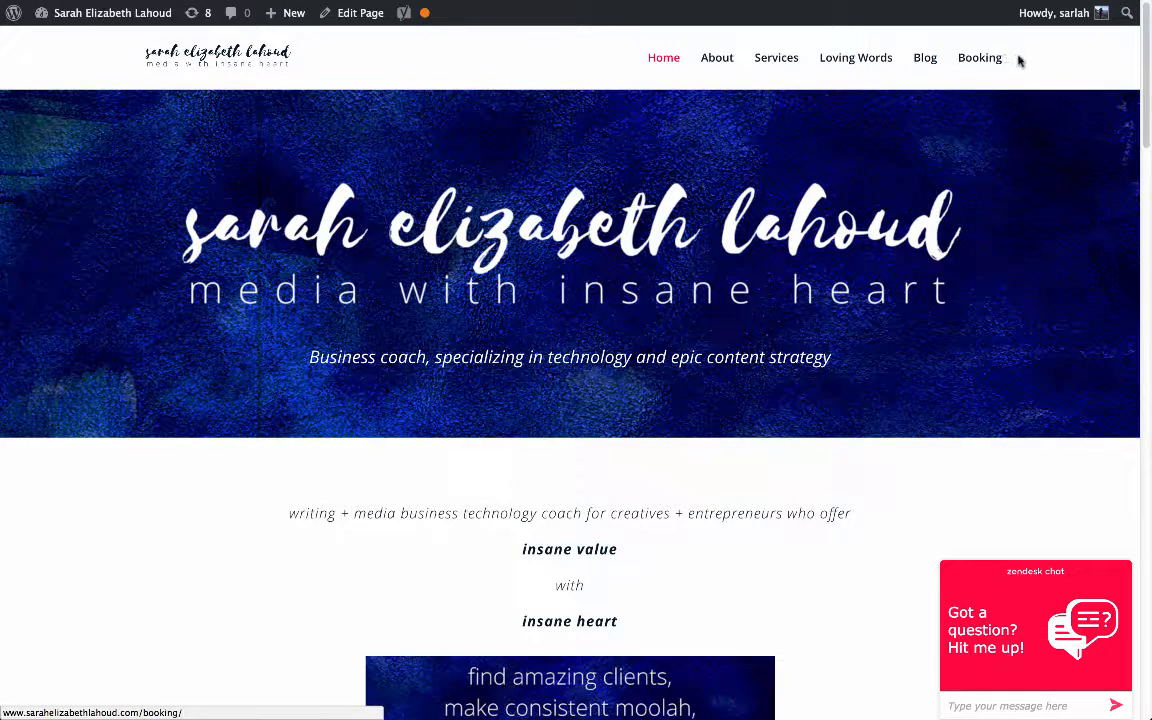
pyautogui.click(922, 57)
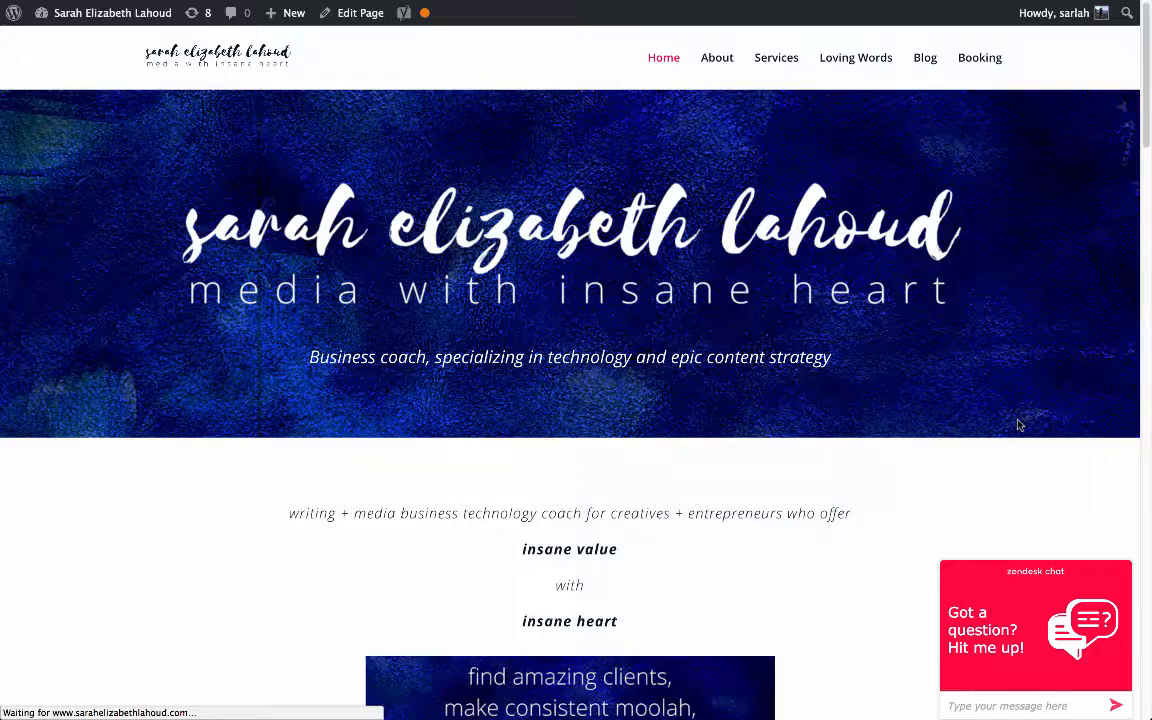
pyautogui.scroll(-2, 967, 381)
pyautogui.scroll(1, 966, 366)
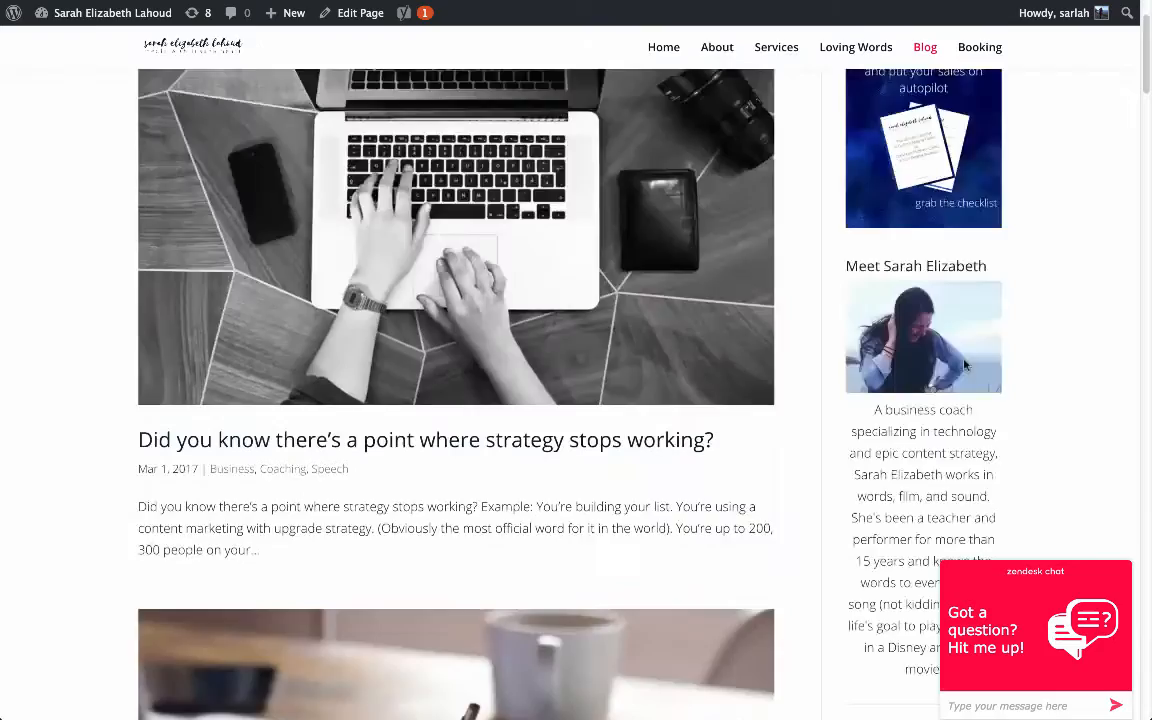
pyautogui.scroll(2, 966, 366)
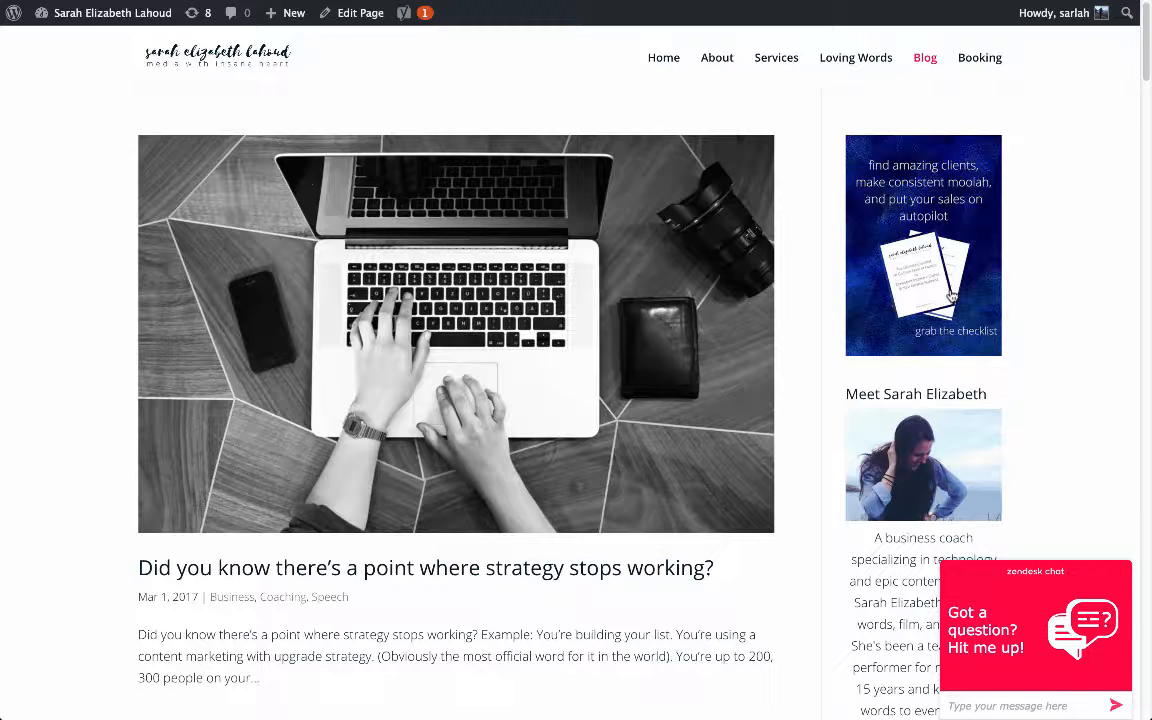
pyautogui.moveTo(195, 5)
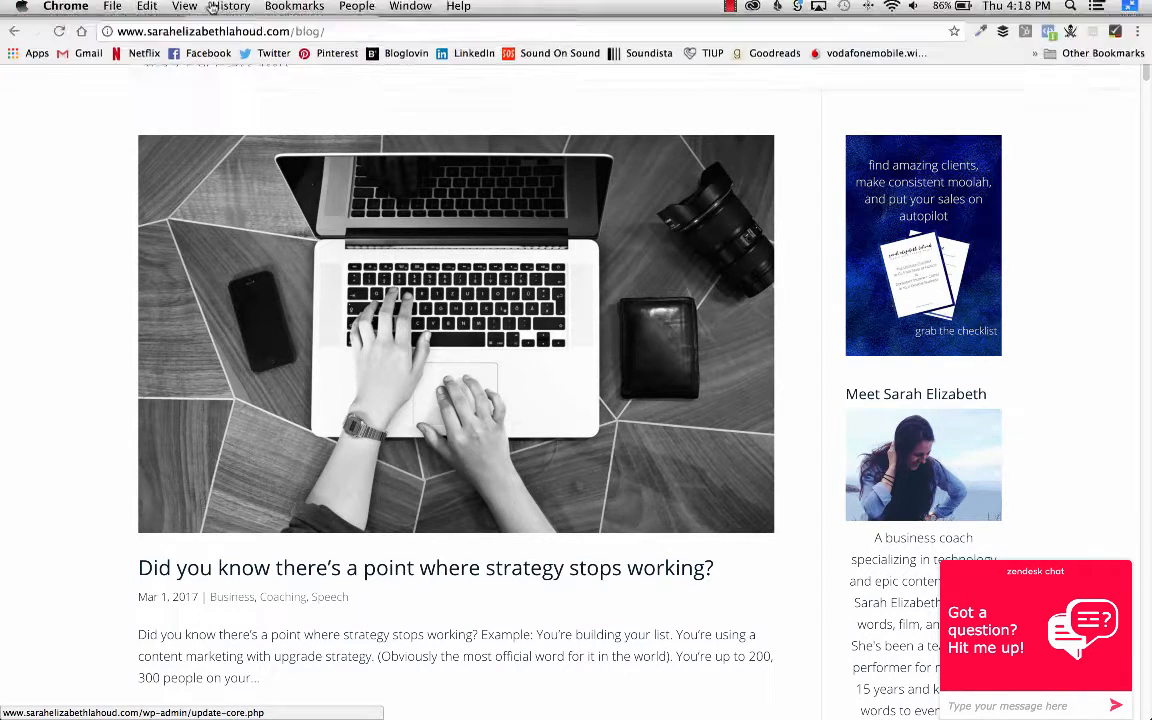
pyautogui.click(88, 36)
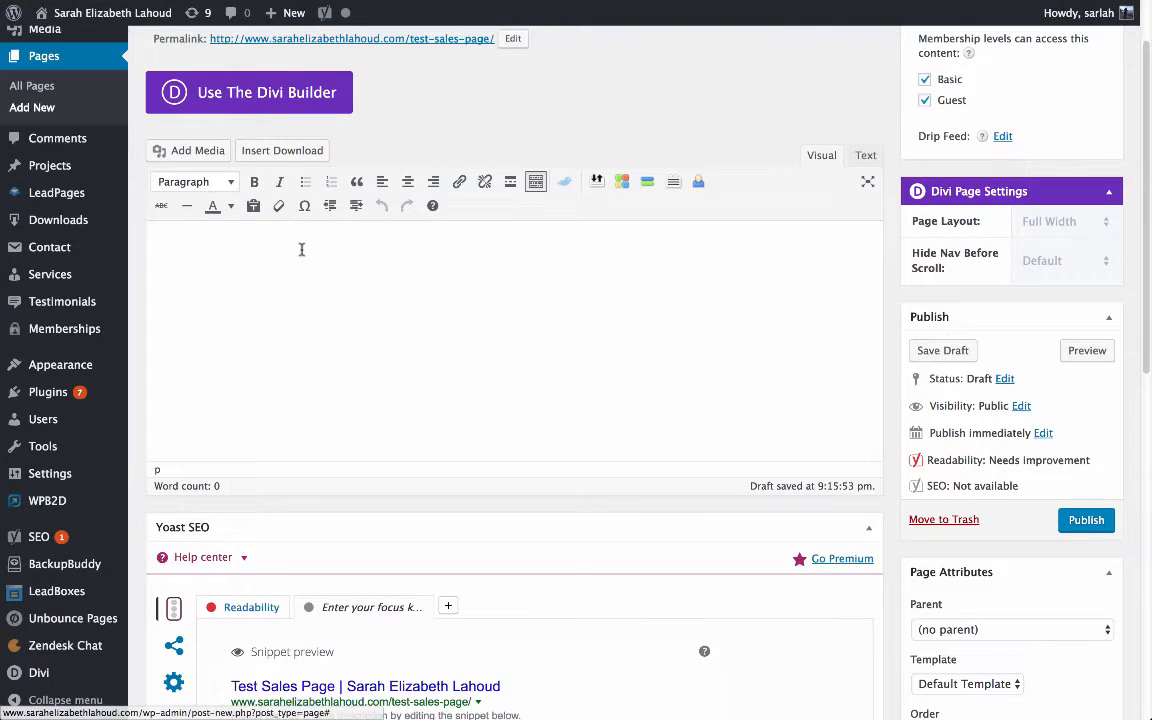
# - Try noindex for the page's meta robots index in Yoast SEO's advanced settings, then restore the post type default
pyautogui.scroll(-5, 876, 279)
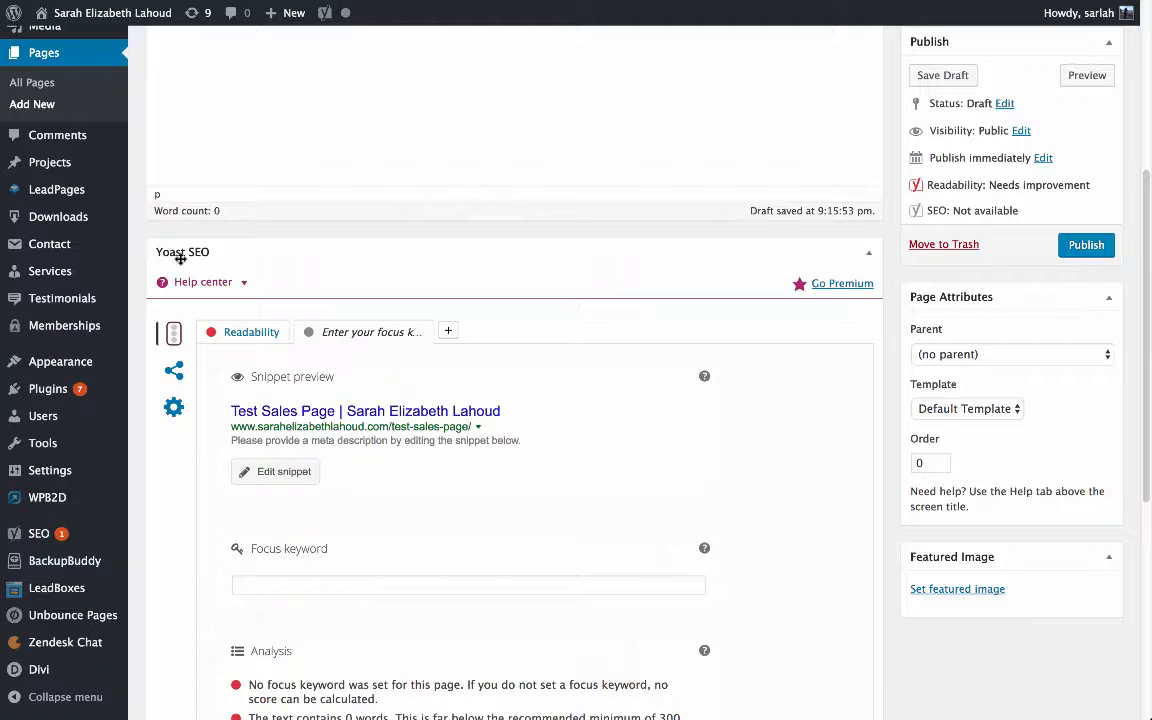
pyautogui.scroll(-1, 181, 259)
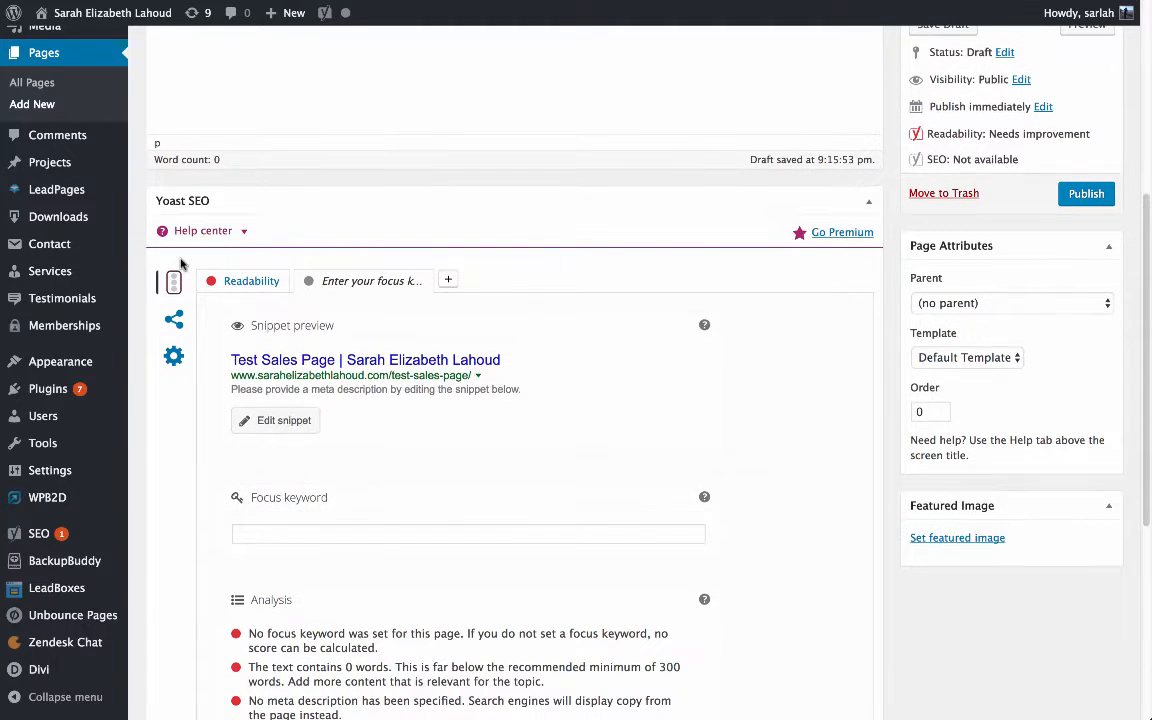
pyautogui.click(174, 356)
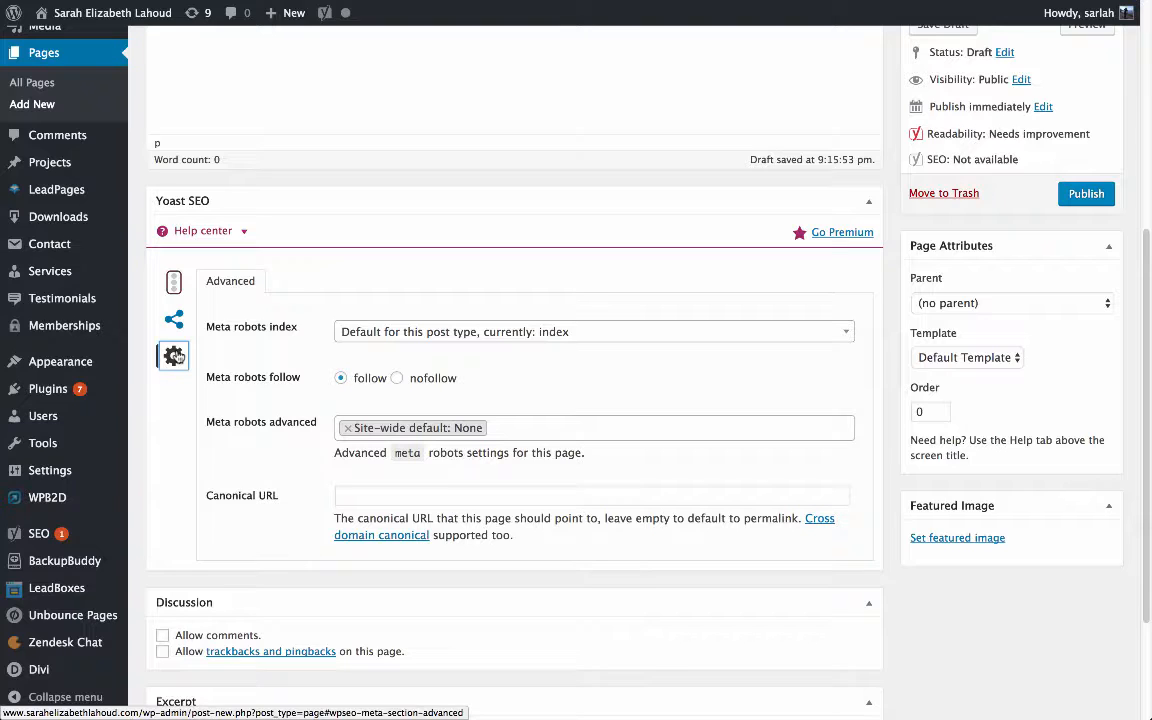
pyautogui.click(450, 332)
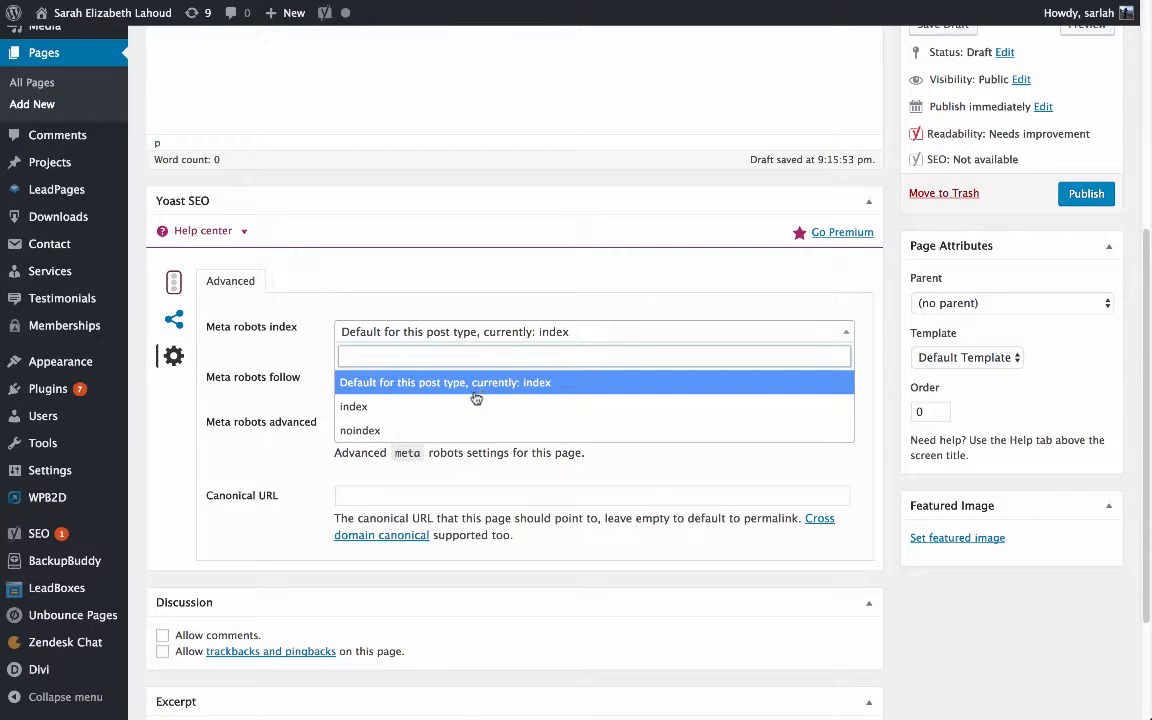
pyautogui.click(492, 429)
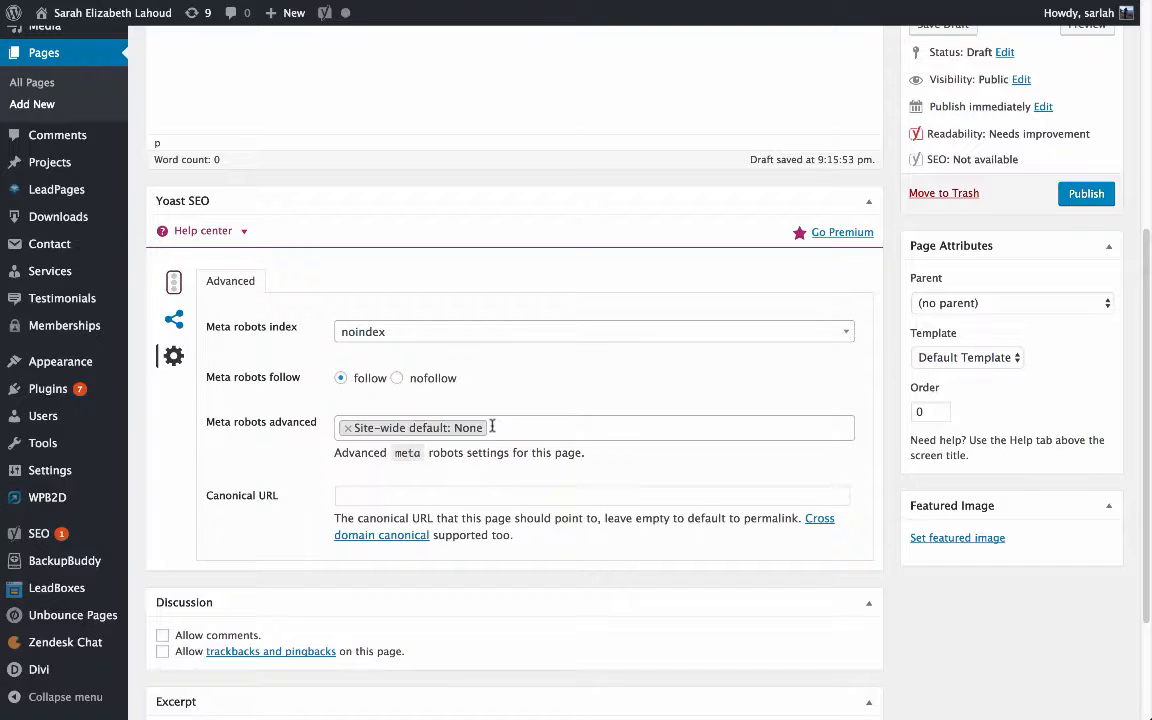
pyautogui.click(414, 337)
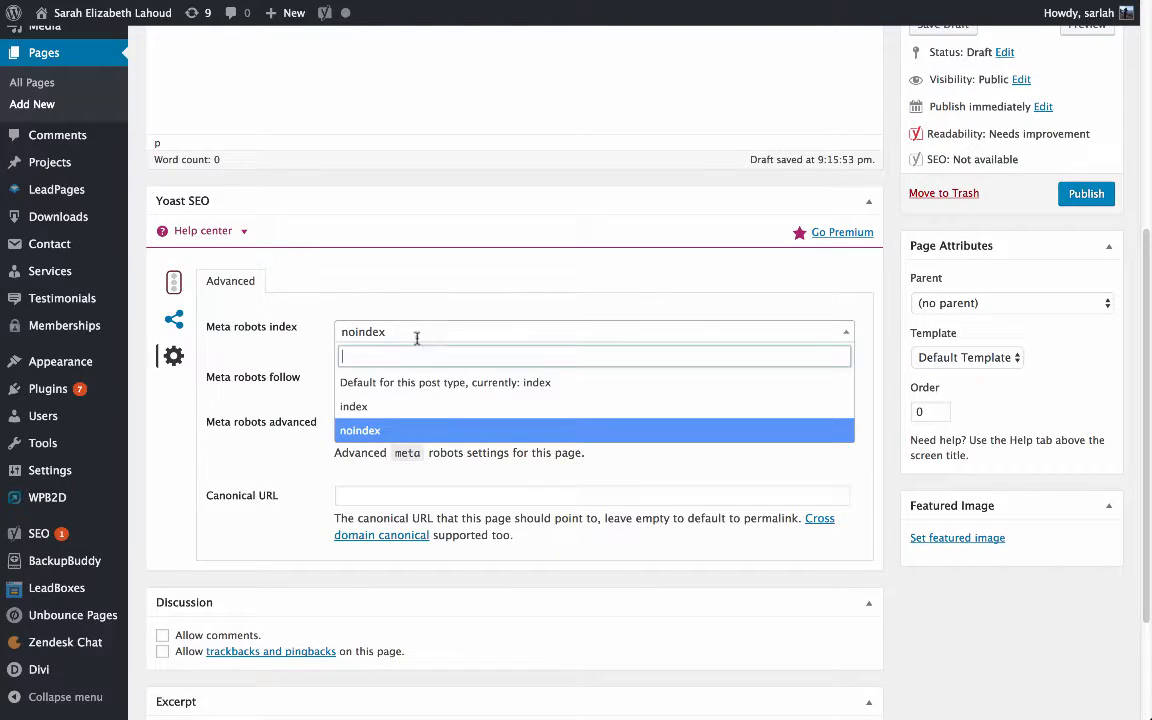
pyautogui.click(452, 380)
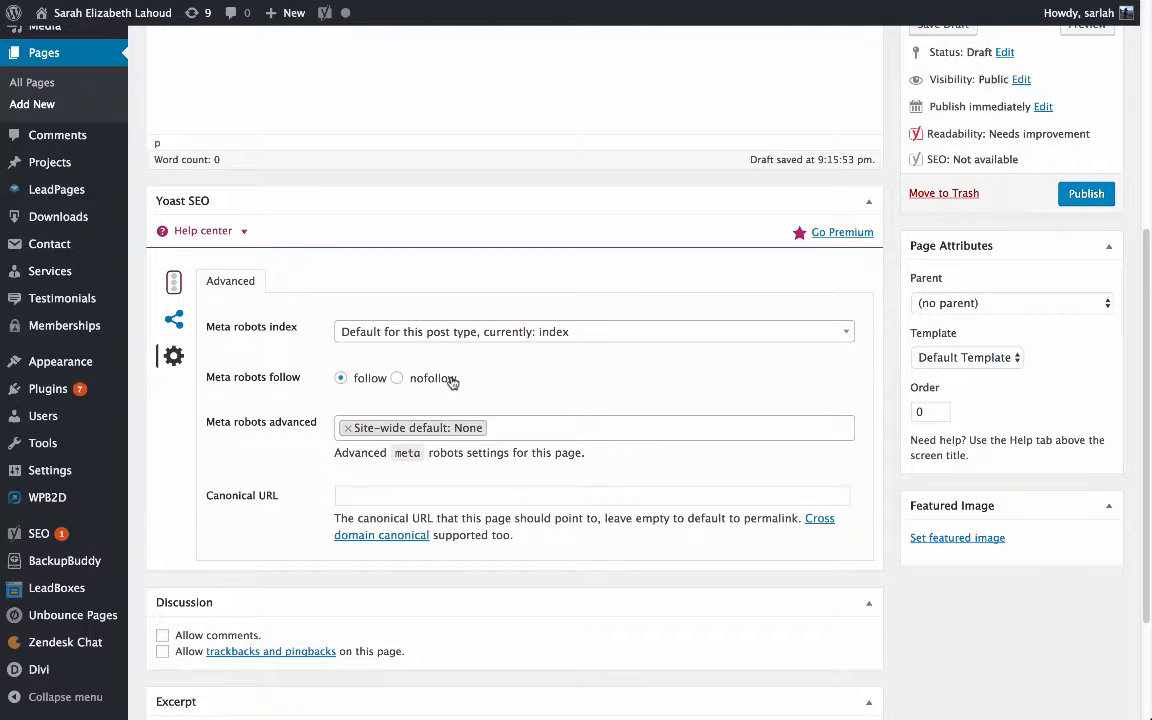
# - Write "Information" as the first line of the page content
pyautogui.scroll(5, 525, 208)
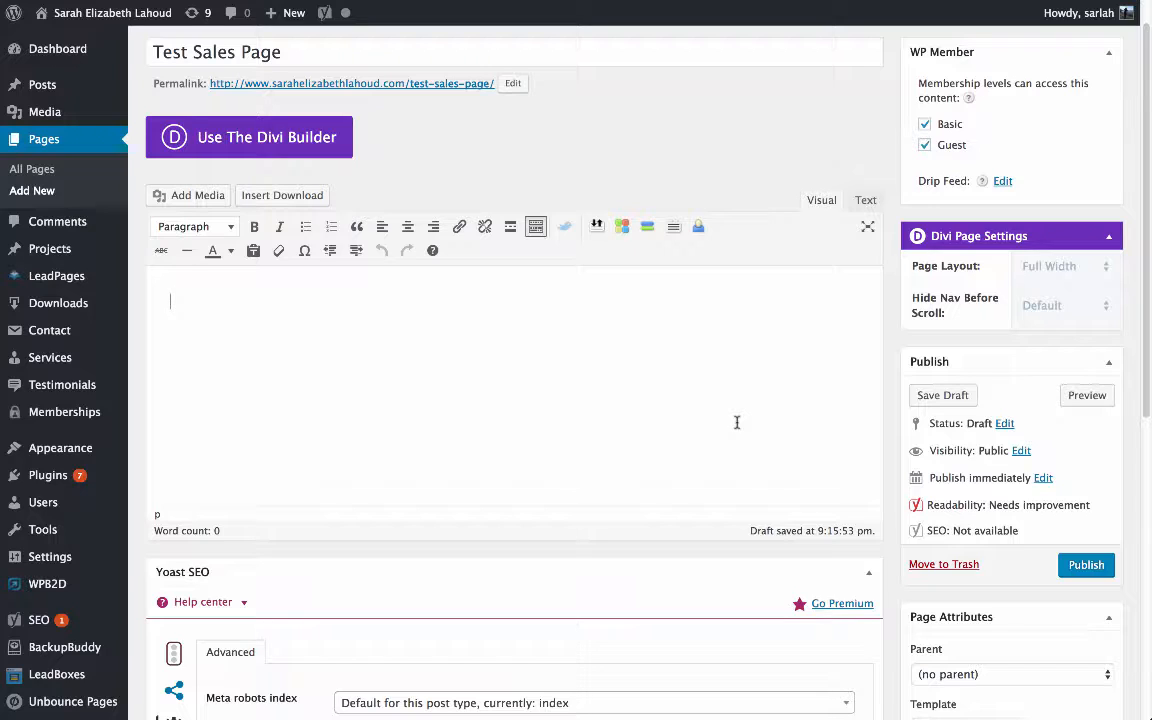
pyautogui.write('Information')
pyautogui.press('Return')
# - Add a bulleted list below it with "cost", "what they get" and "and what happens when they click the button buy now"
pyautogui.click(305, 227)
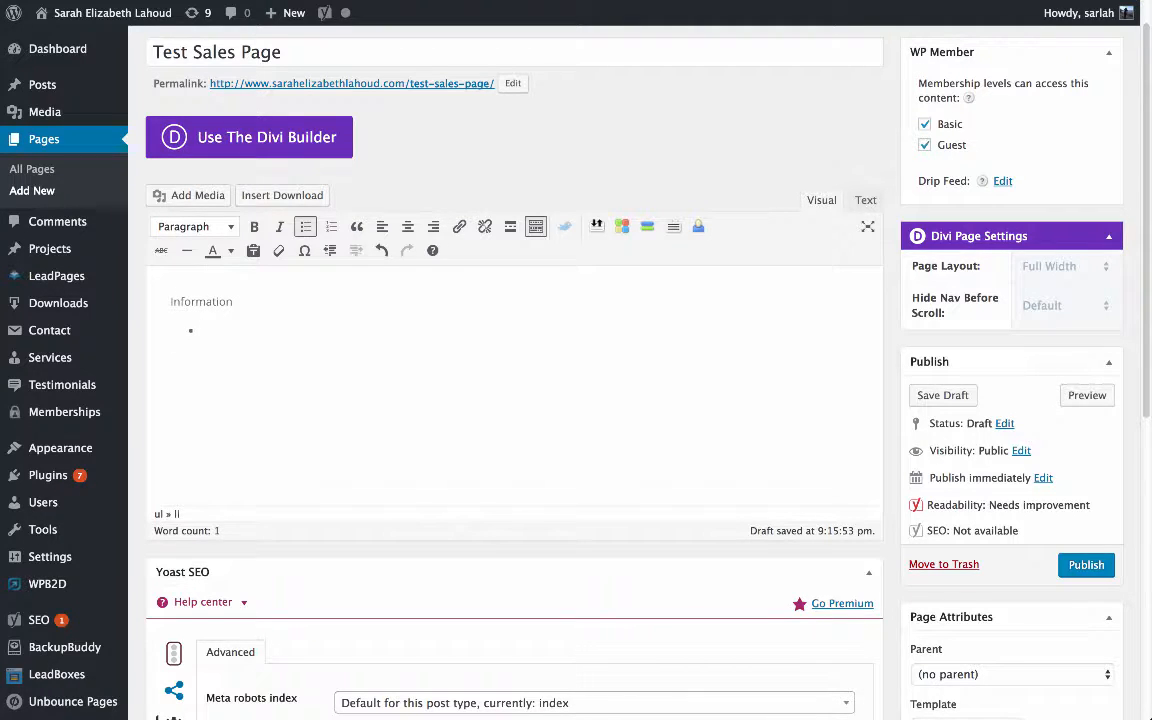
pyautogui.write('cost')
pyautogui.press('Return')
pyautogui.write('what they get')
pyautogui.press('Return')
pyautogui.write('and what happens when te')
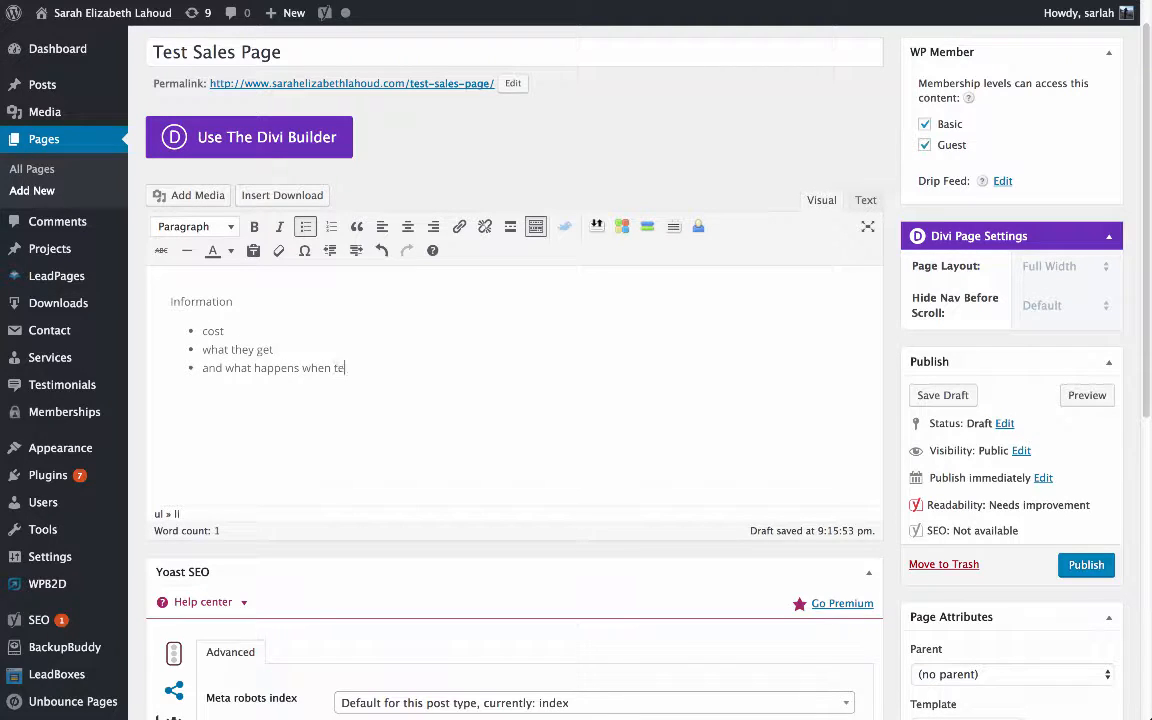
pyautogui.press('BackSpace')
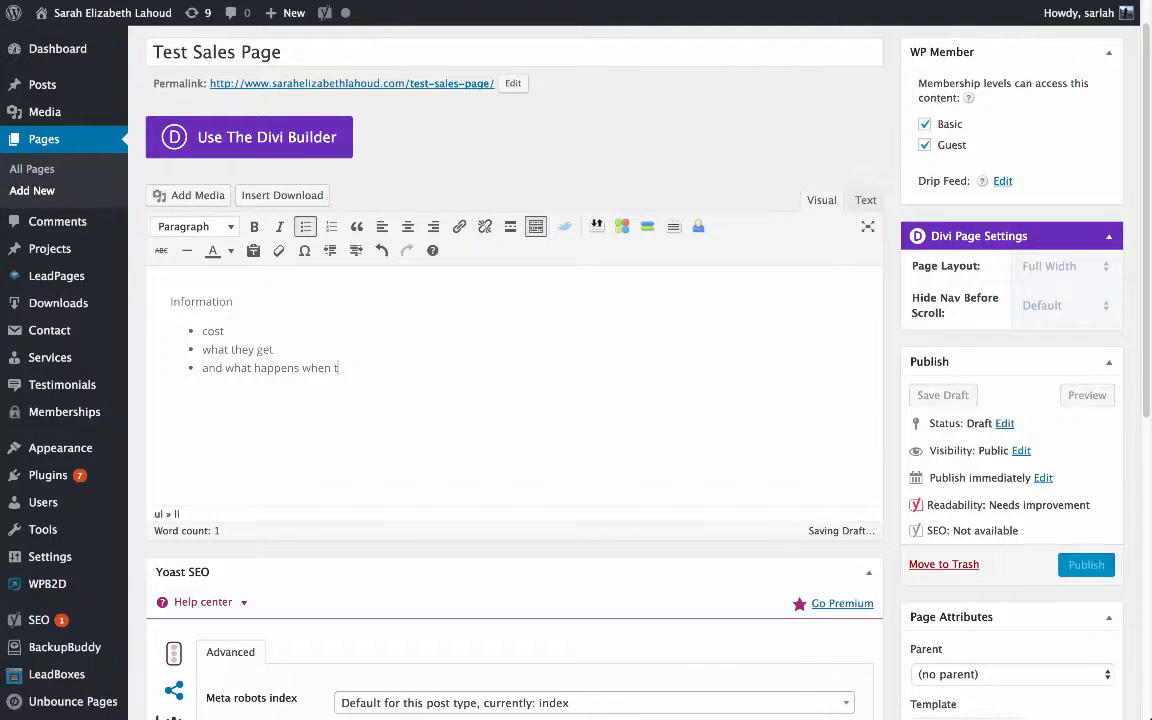
pyautogui.write('hey click the button buy now')
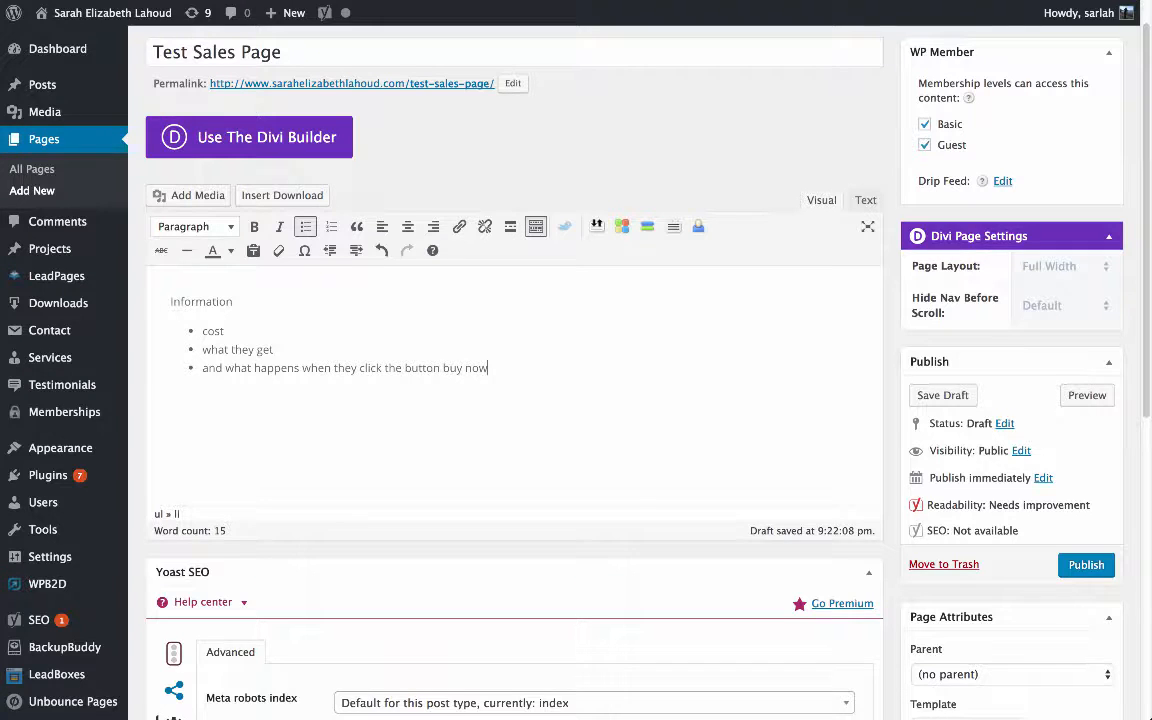
# - End the bulleted list and add a "BUTTON" placeholder line below it
pyautogui.write('B')
pyautogui.press('BackSpace')
pyautogui.press('BackSpace')
pyautogui.press('Return')
pyautogui.press('Return')
pyautogui.write('BUTTON')
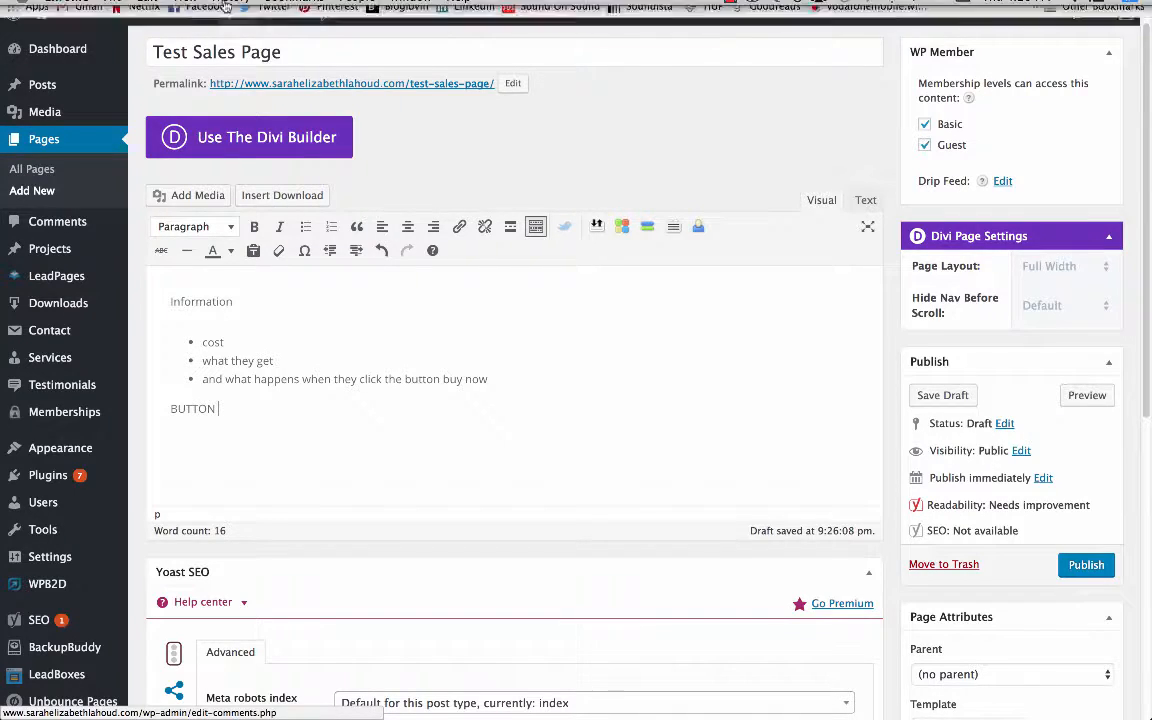
# - Switch to the live site's tab and open the Services page
pyautogui.click(300, 26)
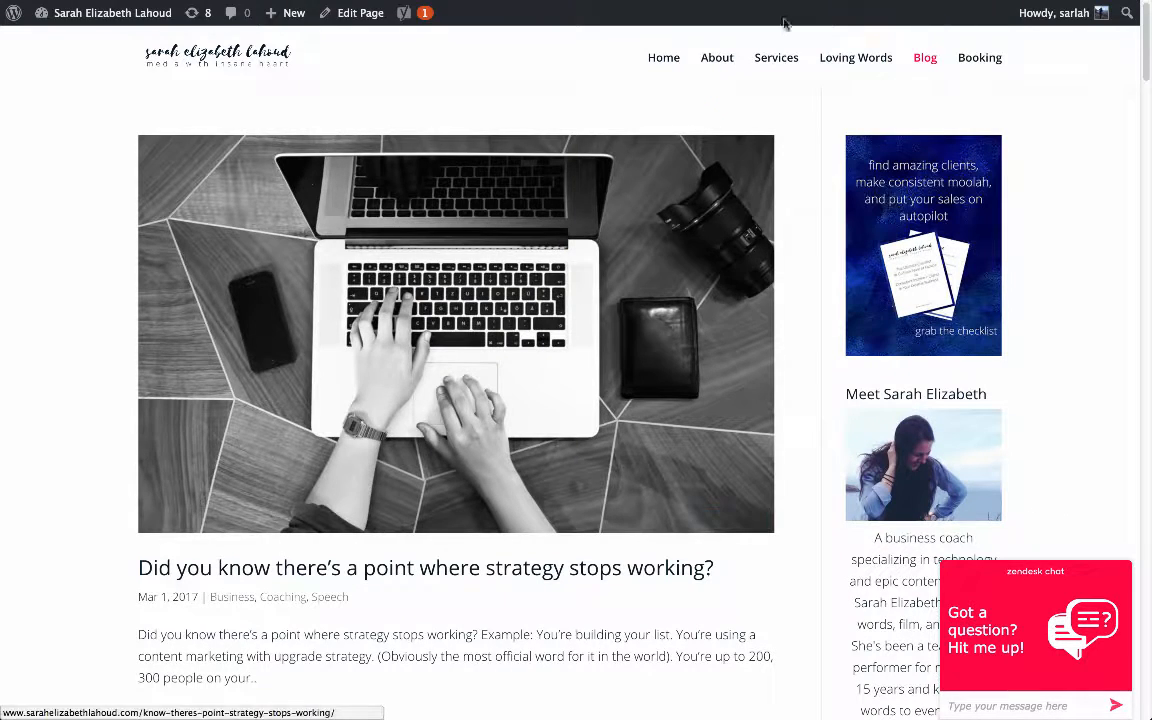
pyautogui.click(790, 60)
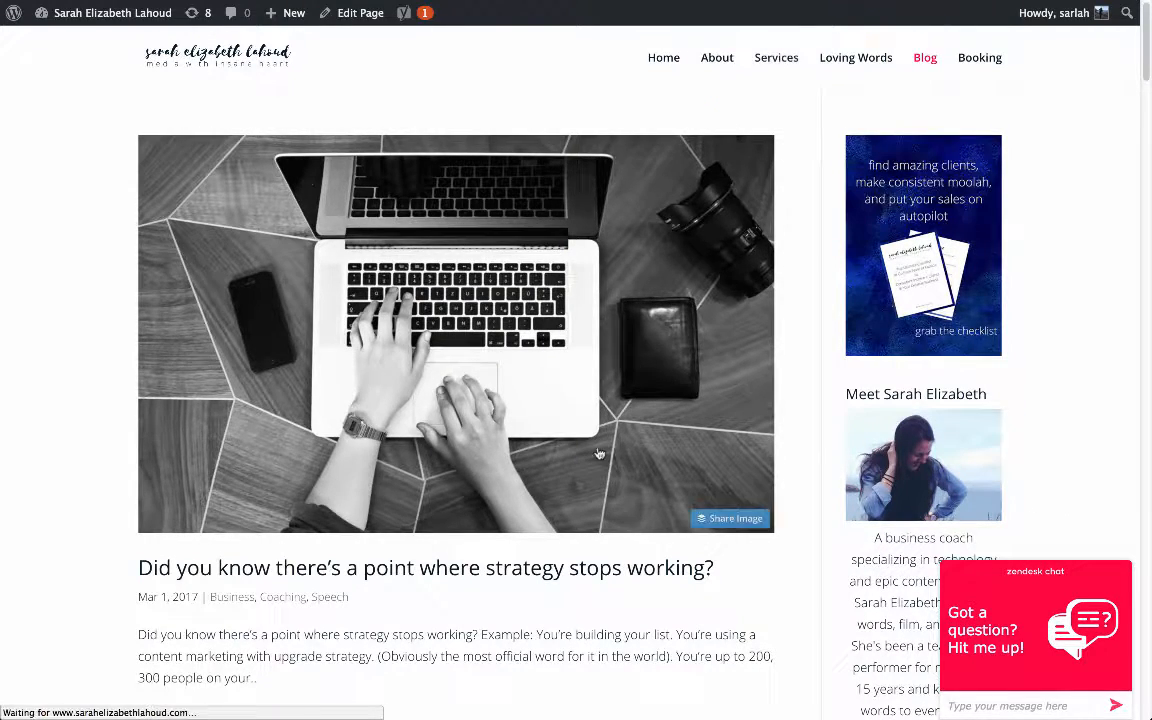